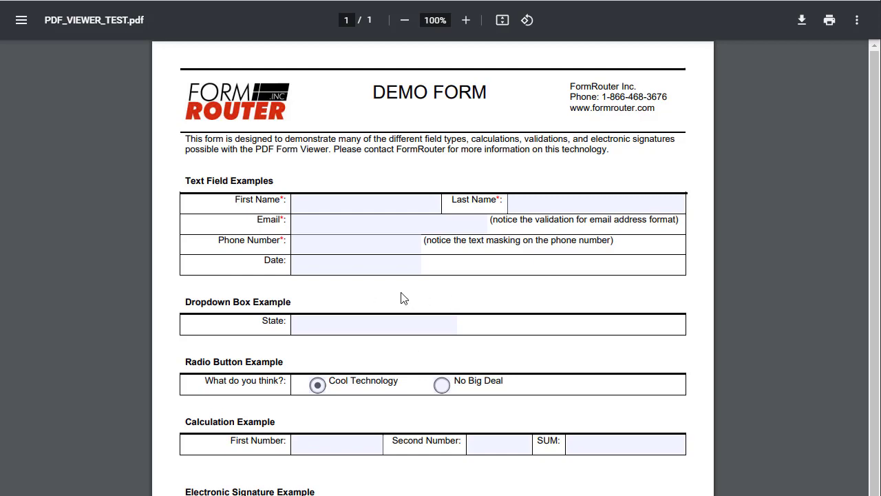
- Try the text fields of the demo form and enter "fffdgf" as the first name
{"action": "left_click", "coordinate": [337, 209]}
{"action": "left_click", "coordinate": [338, 226]}
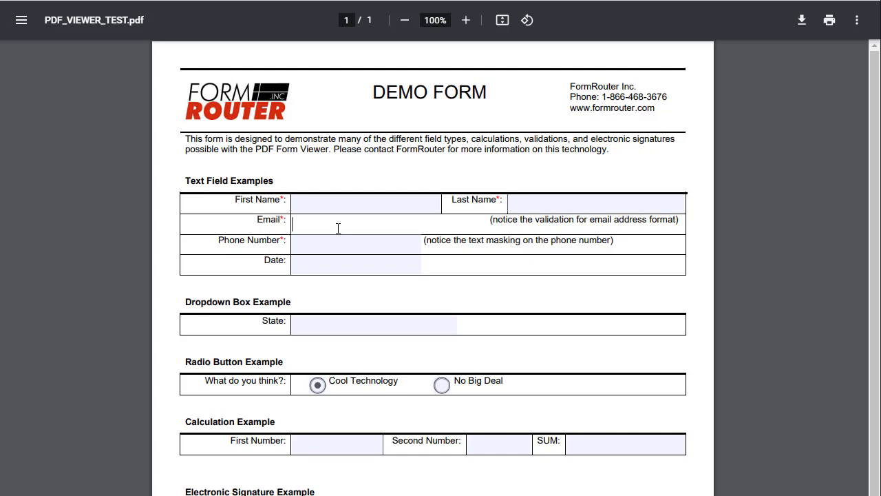
{"action": "left_click", "coordinate": [336, 246]}
{"action": "left_click", "coordinate": [330, 266]}
{"action": "left_click", "coordinate": [318, 202]}
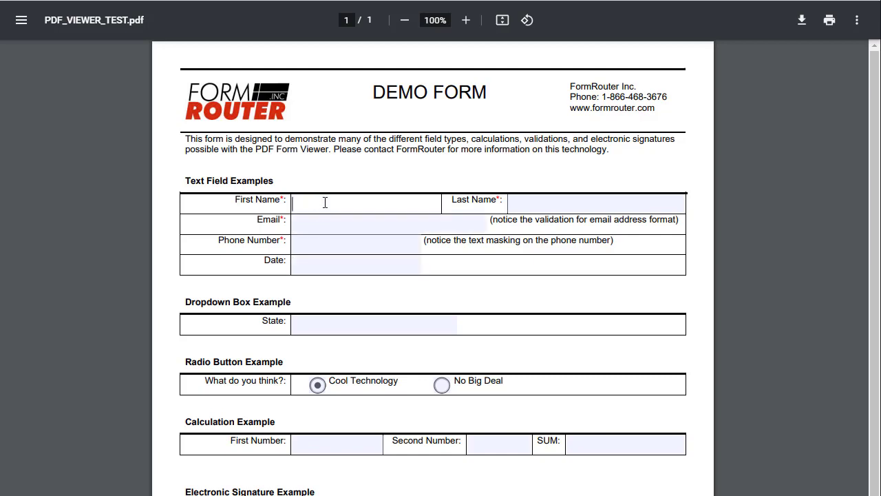
{"action": "type", "text": "fffdgf"}
- Look over the rest of the form down to the electronic signature box and try the State dropdown
{"action": "scroll", "coordinate": [475, 365], "scroll_direction": "down", "scroll_amount": 1}
{"action": "scroll", "coordinate": [468, 357], "scroll_direction": "down", "scroll_amount": 3}
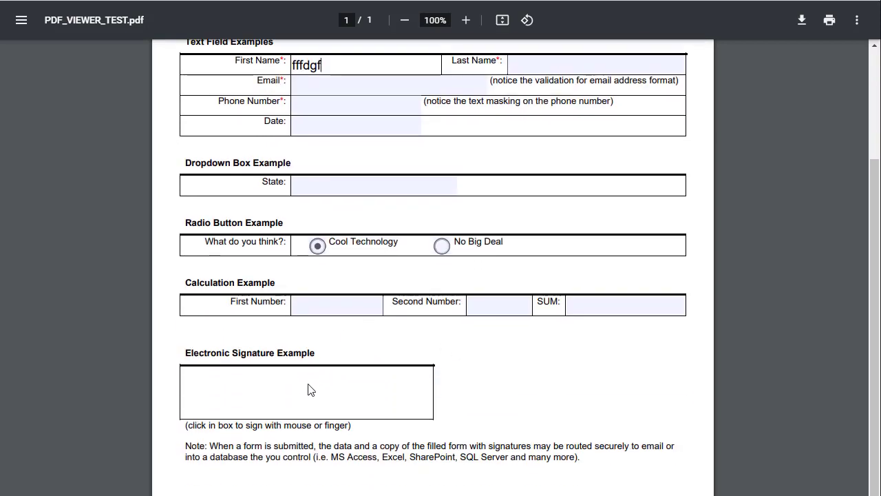
{"action": "scroll", "coordinate": [380, 289], "scroll_direction": "up", "scroll_amount": 2}
{"action": "left_click", "coordinate": [385, 261]}
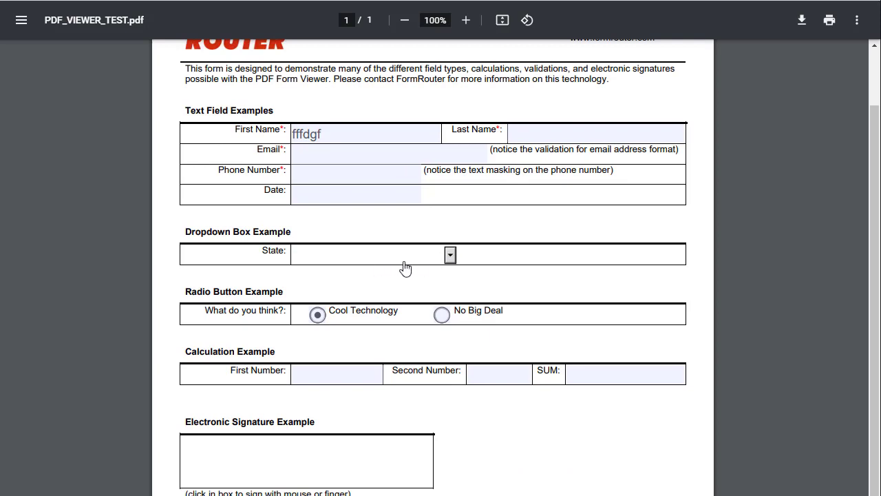
{"action": "scroll", "coordinate": [423, 271], "scroll_direction": "up", "scroll_amount": 3}
{"action": "scroll", "coordinate": [427, 271], "scroll_direction": "down", "scroll_amount": 4}
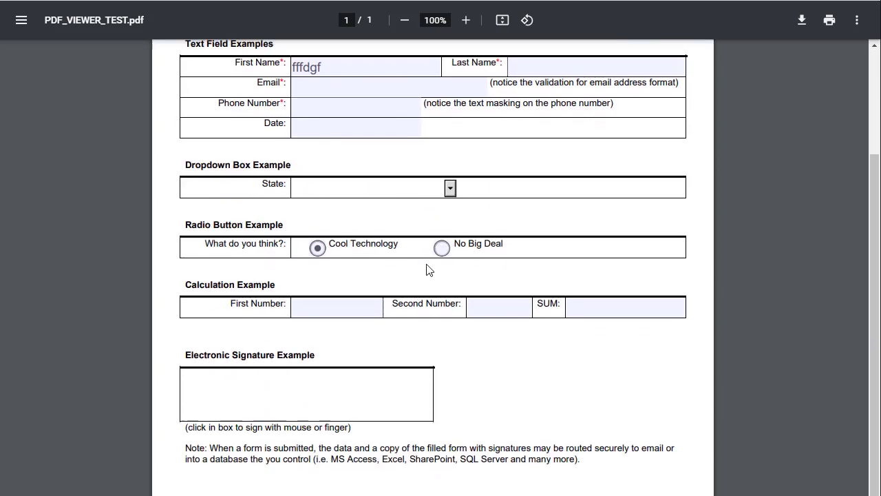
{"action": "scroll", "coordinate": [427, 268], "scroll_direction": "up", "scroll_amount": 2}
{"action": "scroll", "coordinate": [522, 255], "scroll_direction": "up", "scroll_amount": 2}
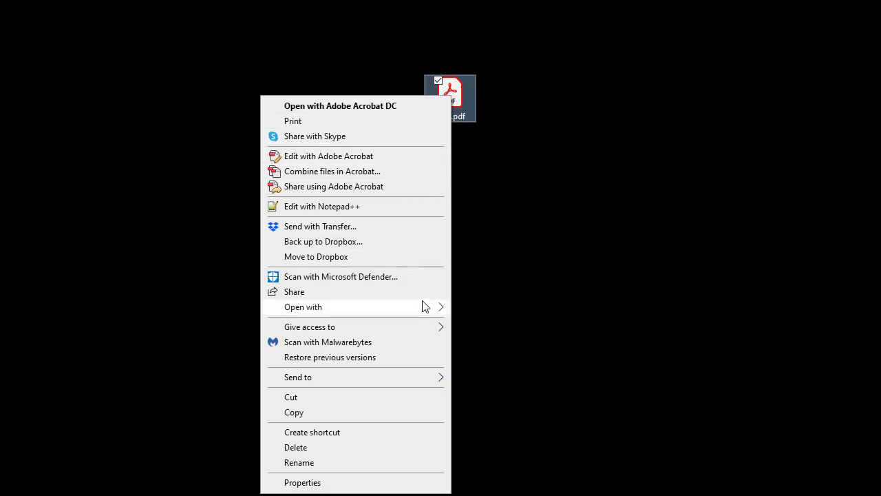
- Choose to open the desktop PDF file with another app
{"action": "mouse_move", "coordinate": [425, 308]}
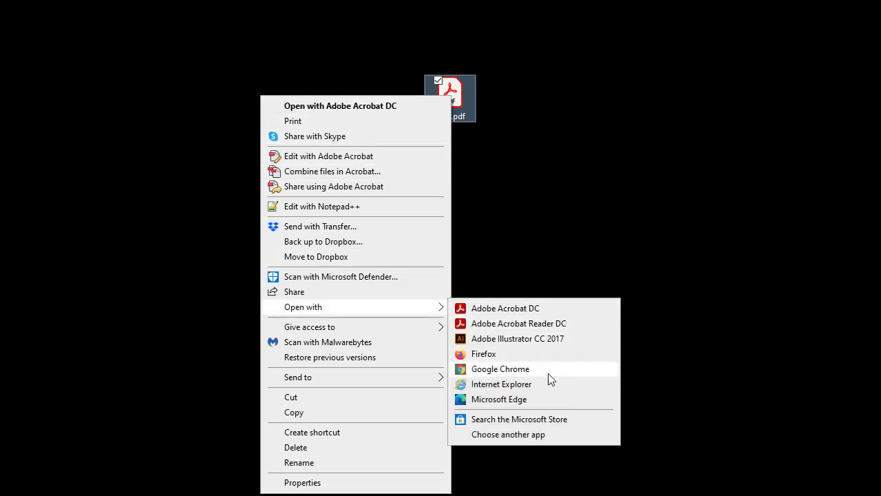
{"action": "left_click", "coordinate": [535, 438]}
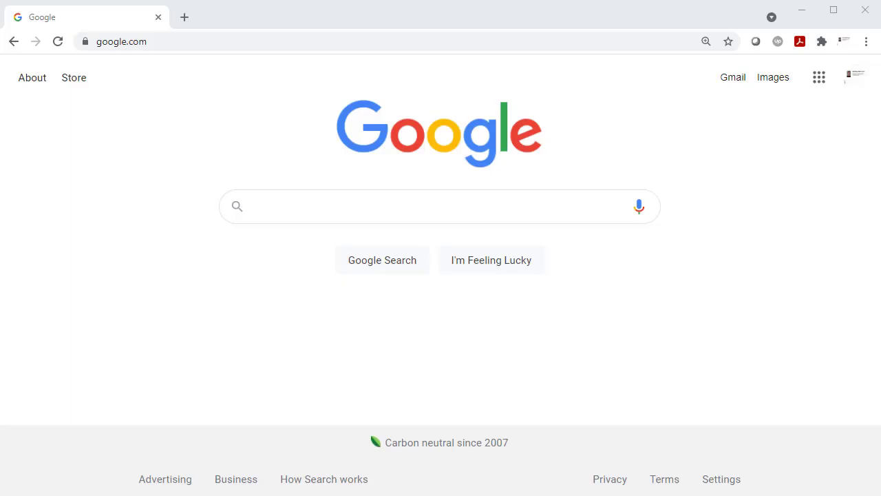
- Open the Site Settings page within Chrome's privacy and security settings
{"action": "left_click", "coordinate": [867, 43]}
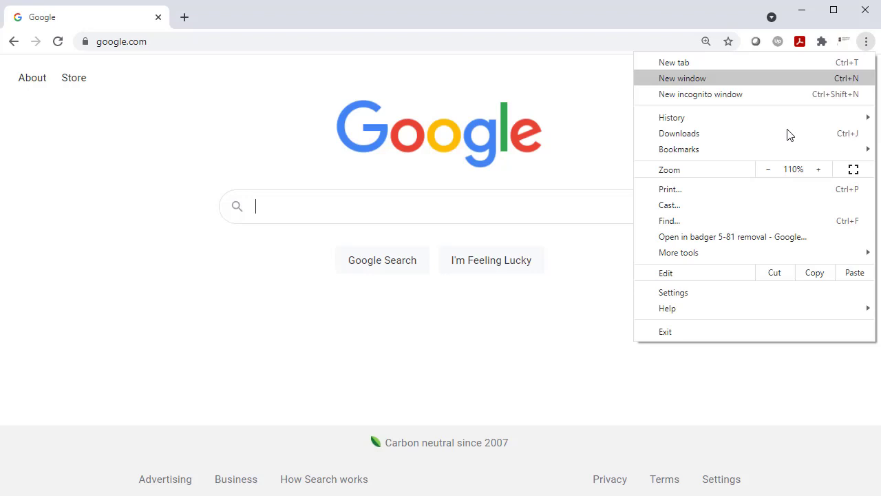
{"action": "left_click", "coordinate": [719, 294]}
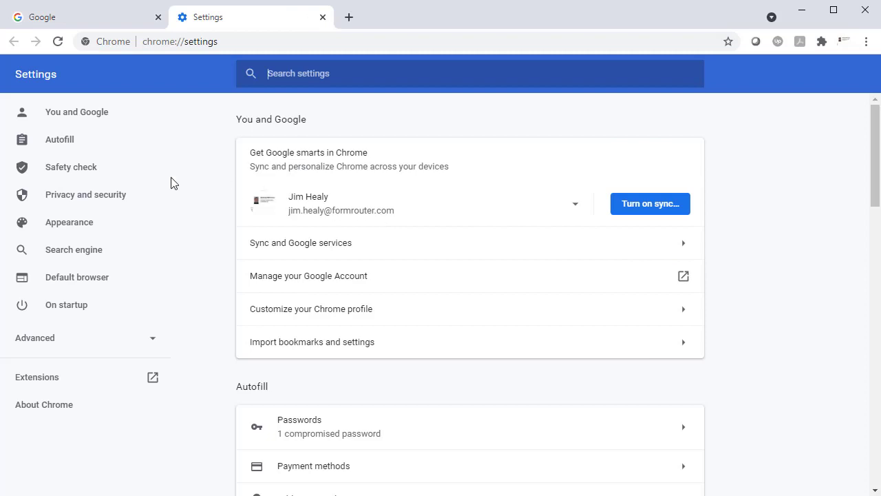
{"action": "left_click", "coordinate": [78, 203]}
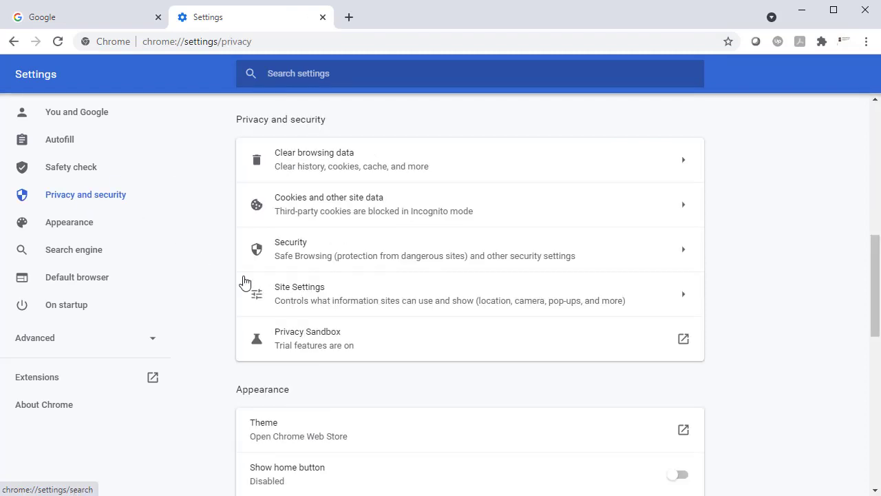
{"action": "left_click", "coordinate": [312, 295]}
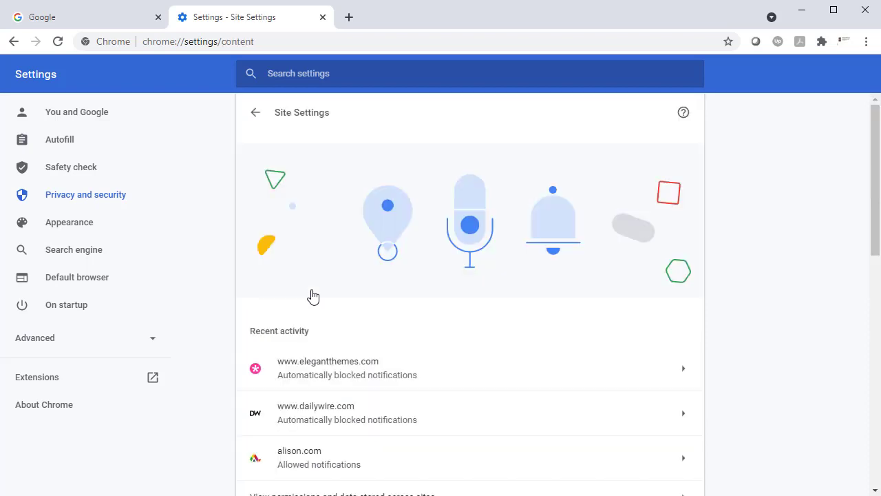
- Expand the additional content settings and open the PDF documents setting
{"action": "scroll", "coordinate": [312, 296], "scroll_direction": "down", "scroll_amount": 8}
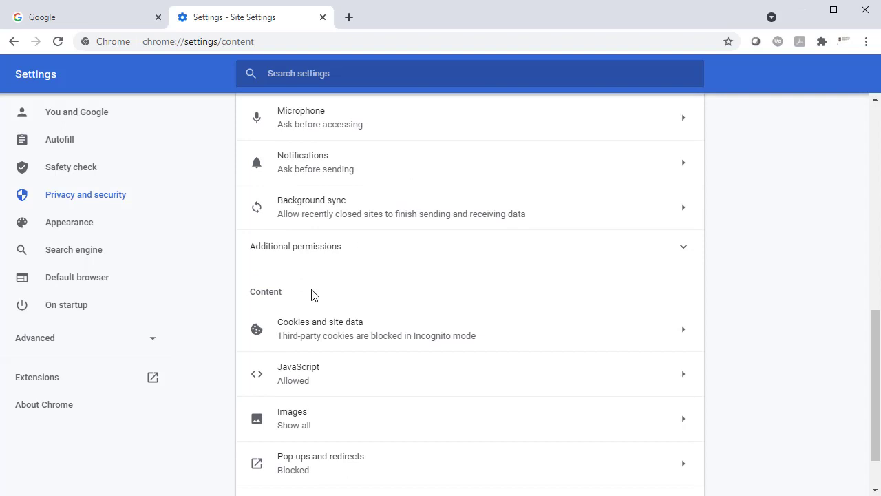
{"action": "scroll", "coordinate": [311, 295], "scroll_direction": "down", "scroll_amount": 1}
{"action": "scroll", "coordinate": [315, 294], "scroll_direction": "up", "scroll_amount": 1}
{"action": "scroll", "coordinate": [323, 303], "scroll_direction": "down", "scroll_amount": 1}
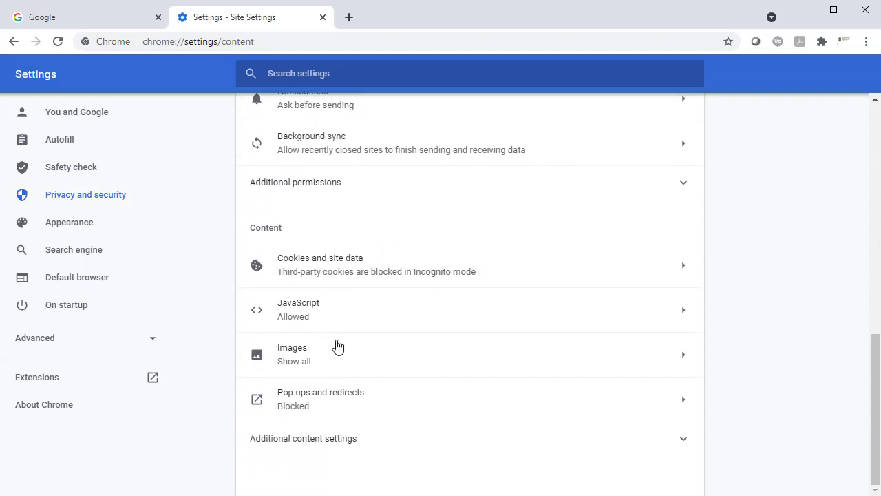
{"action": "left_click", "coordinate": [335, 446]}
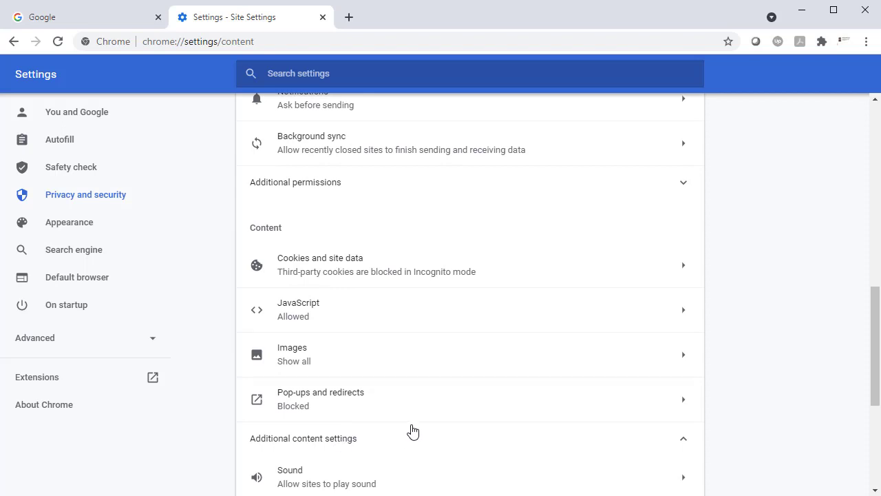
{"action": "scroll", "coordinate": [441, 413], "scroll_direction": "down", "scroll_amount": 4}
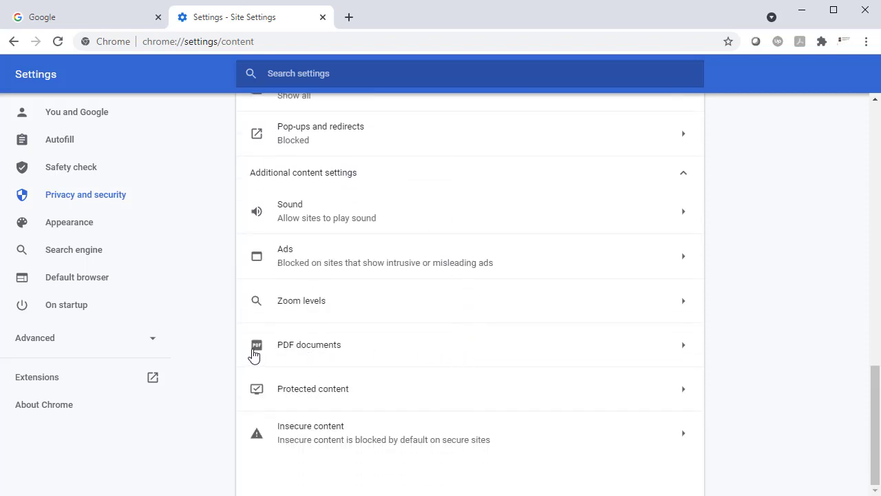
{"action": "left_click", "coordinate": [318, 353]}
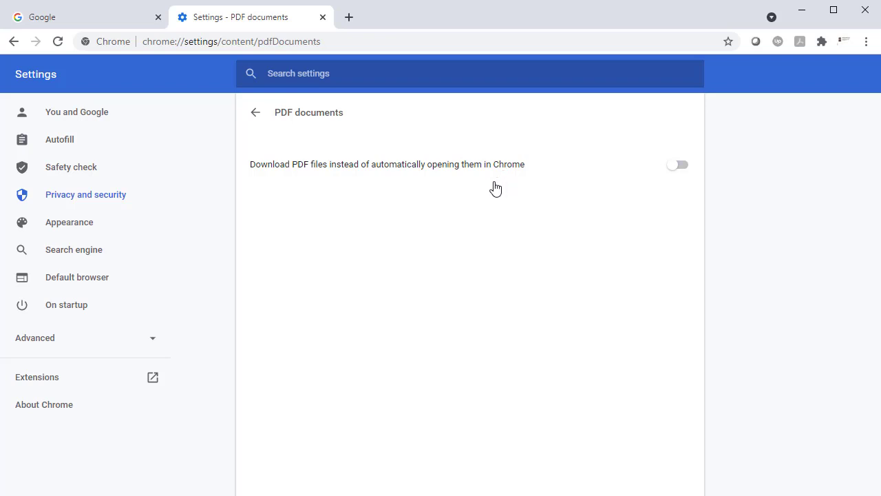
- Enable downloading PDF files instead of automatically opening them in Chrome, and close the settings page
{"action": "left_click", "coordinate": [674, 171]}
{"action": "key", "text": "ctrl+w"}
{"action": "left_click", "coordinate": [180, 41]}
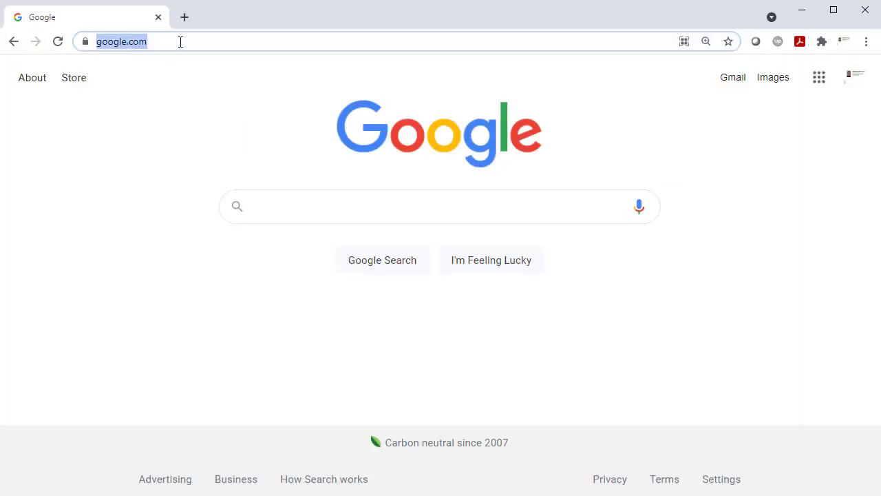
{"action": "type", "text": "https://www.formrouter.net/Demo10@FRI/FT/PDF_VIEWER_TEST.pdf"}
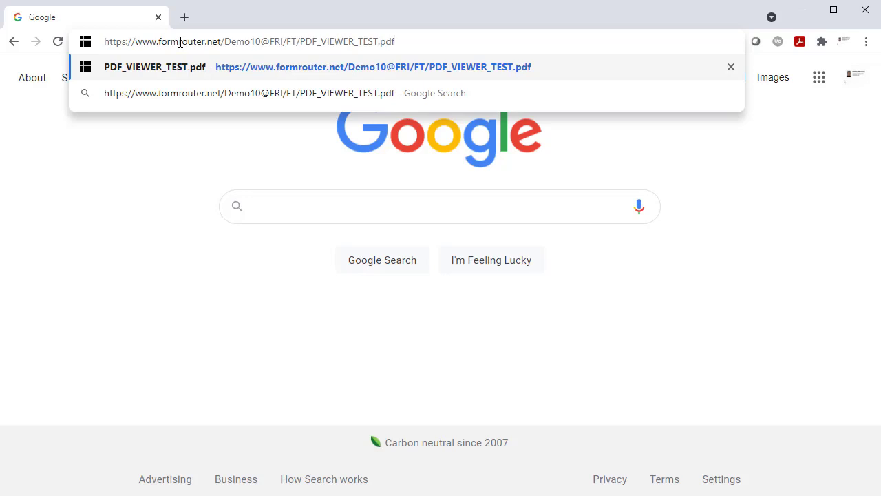
{"action": "key", "text": "Return"}
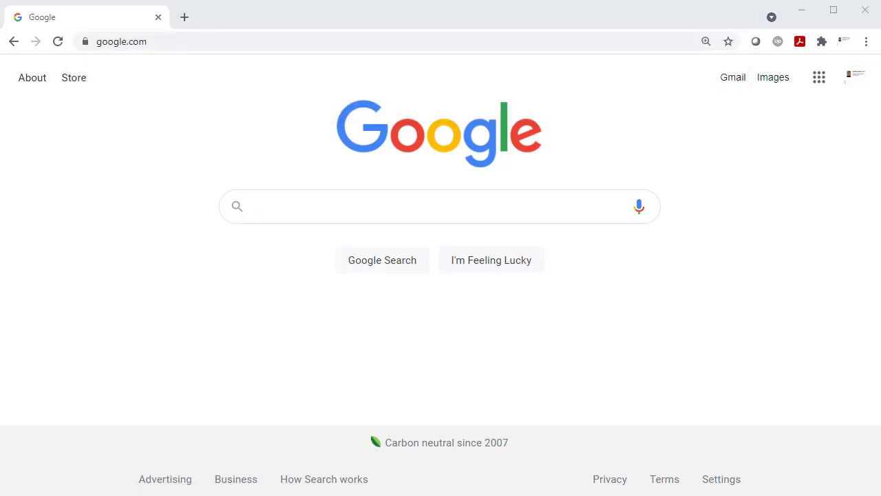
{"action": "left_click_drag", "start_coordinate": [880, 41], "coordinate": [503, 55]}
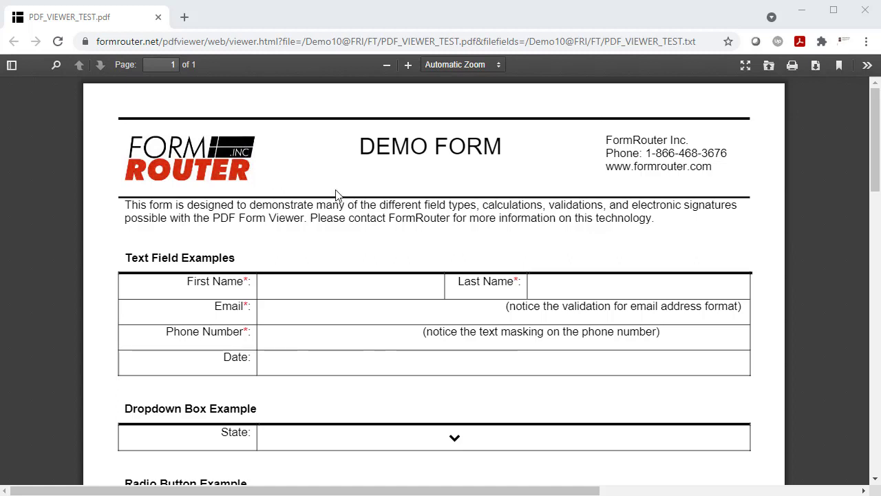
- Fill in the first name and set the date to 05/13/2021 in the demo form
{"action": "scroll", "coordinate": [338, 195], "scroll_direction": "down", "scroll_amount": 2}
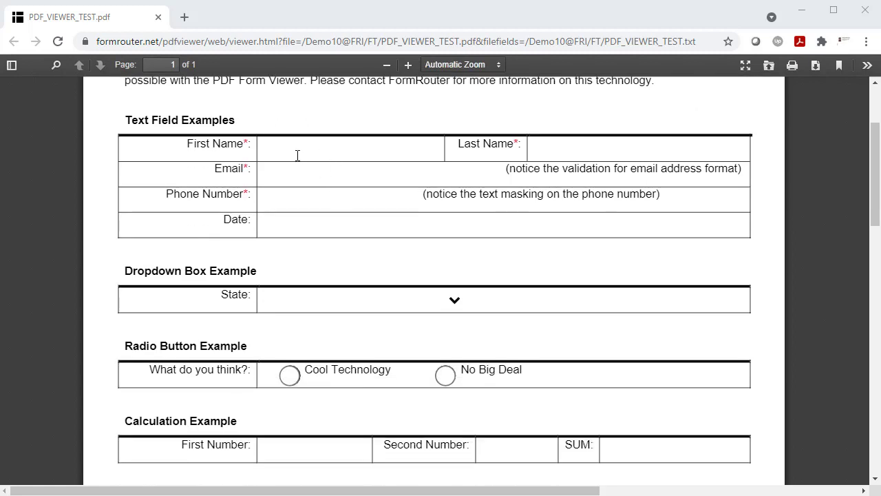
{"action": "left_click", "coordinate": [298, 156]}
{"action": "type", "text": "Jim"}
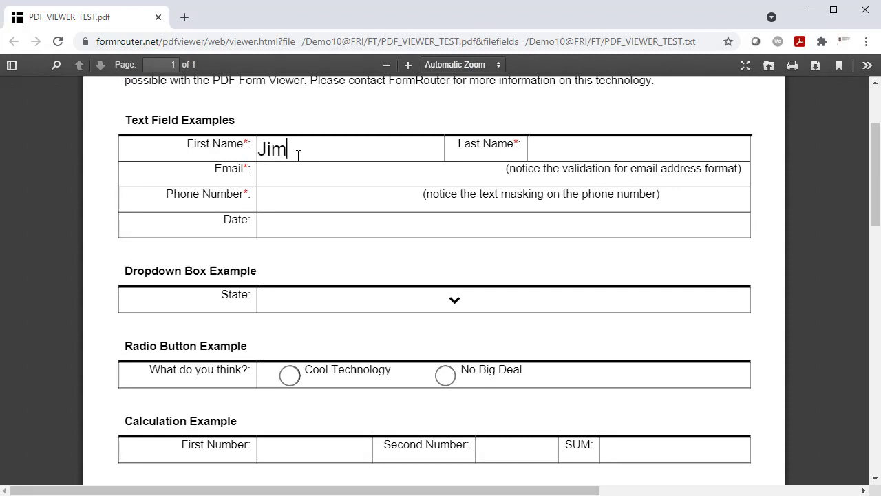
{"action": "left_click", "coordinate": [293, 218]}
{"action": "left_click", "coordinate": [386, 324]}
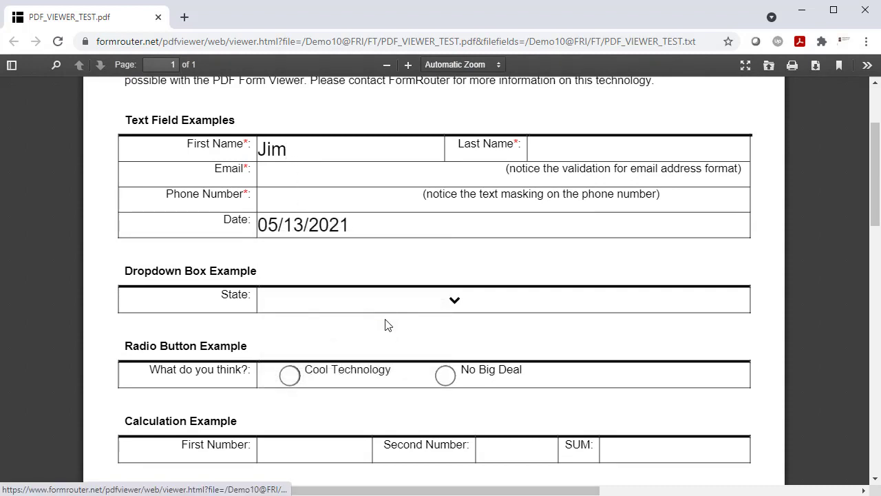
- Select Arizona as the state and choose Cool Technology as the answer to "What do you think?"
{"action": "scroll", "coordinate": [389, 320], "scroll_direction": "down", "scroll_amount": 2}
{"action": "left_click", "coordinate": [450, 162]}
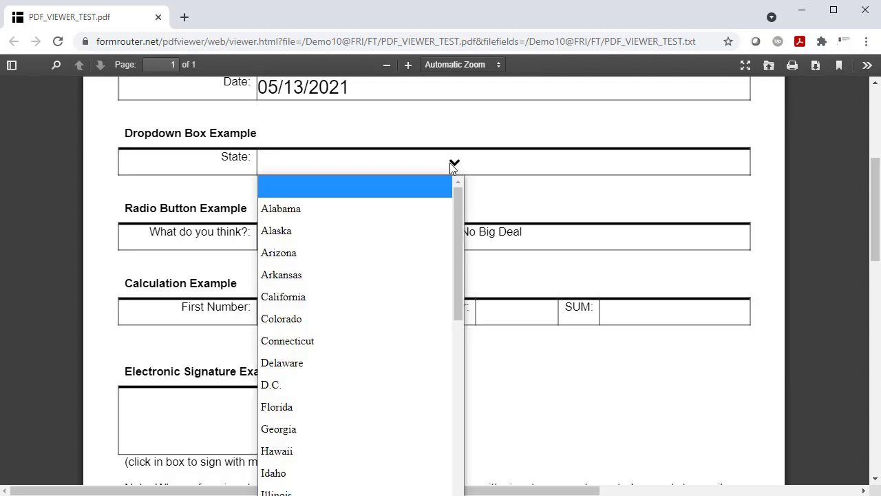
{"action": "left_click", "coordinate": [393, 254]}
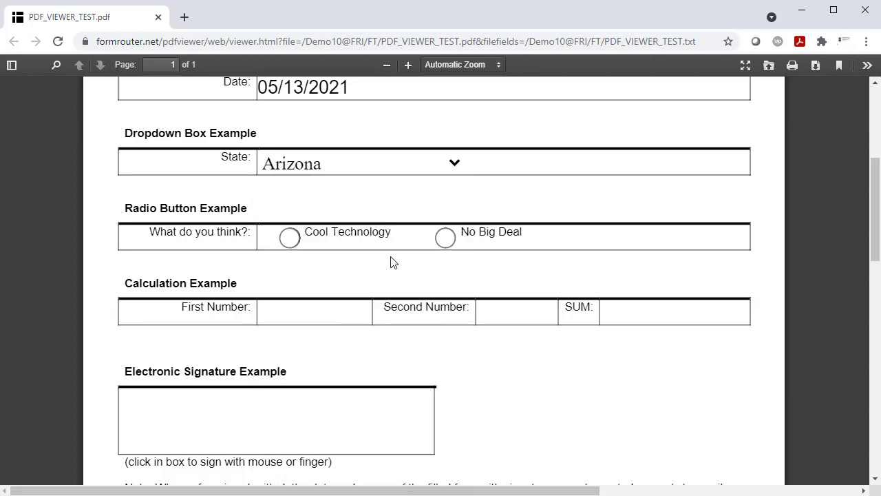
{"action": "left_click", "coordinate": [296, 241]}
- Enter 3 as the first number and 3 as the second number in the calculation example
{"action": "left_click", "coordinate": [329, 311]}
{"action": "type", "text": "3"}
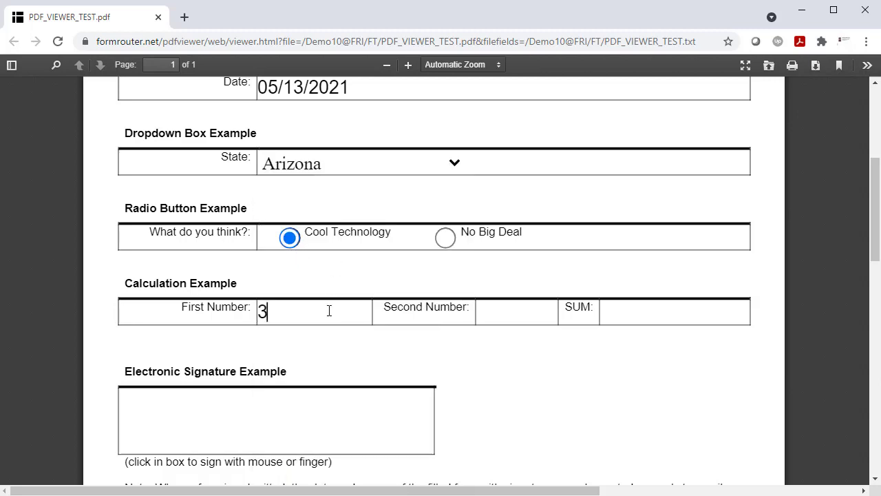
{"action": "left_click", "coordinate": [492, 308]}
{"action": "type", "text": "3"}
- Draw a freehand signature for the electronic signature box and save it to the form
{"action": "scroll", "coordinate": [551, 330], "scroll_direction": "down", "scroll_amount": 4}
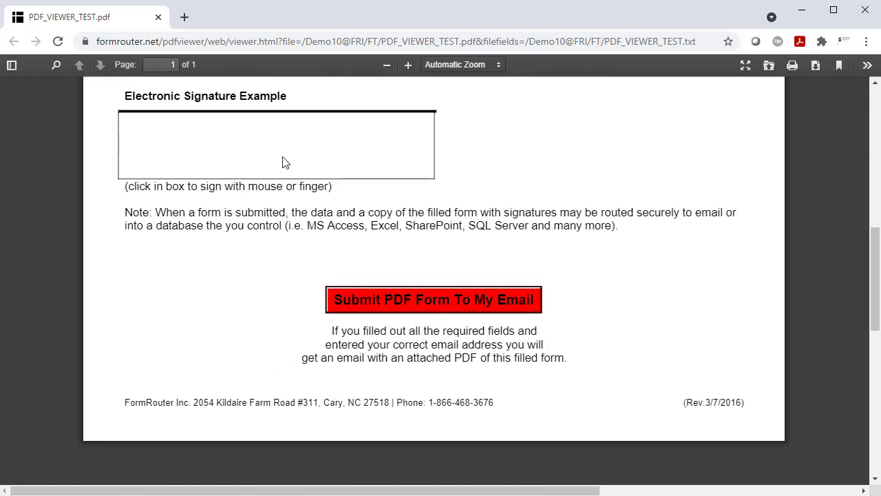
{"action": "left_click", "coordinate": [286, 163]}
{"action": "mouse_move", "coordinate": [264, 314]}
{"action": "left_mouse_down"}
{"action": "mouse_move", "coordinate": [287, 293]}
{"action": "mouse_move", "coordinate": [534, 302]}
{"action": "left_mouse_up"}
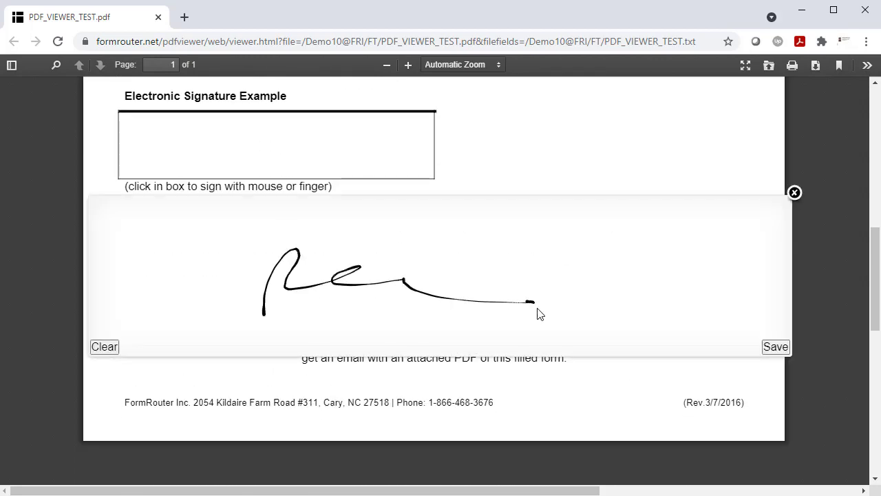
{"action": "left_click", "coordinate": [775, 347]}
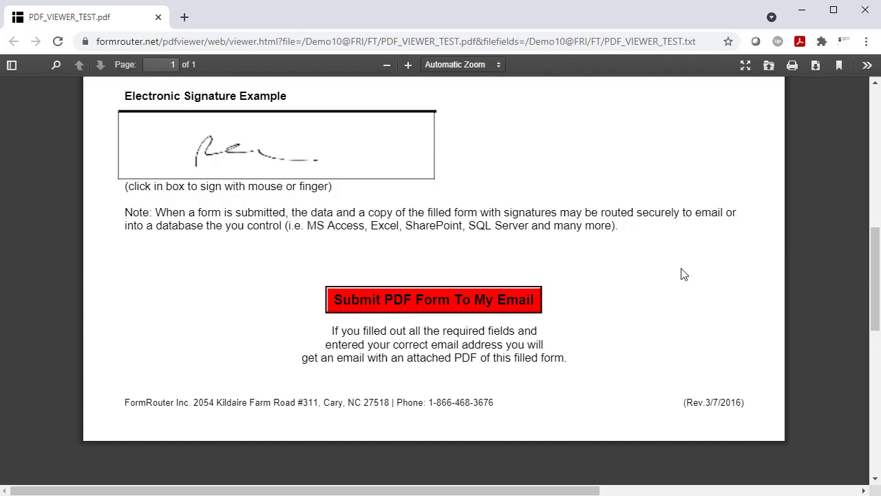
{"action": "scroll", "coordinate": [643, 262], "scroll_direction": "up", "scroll_amount": 10}
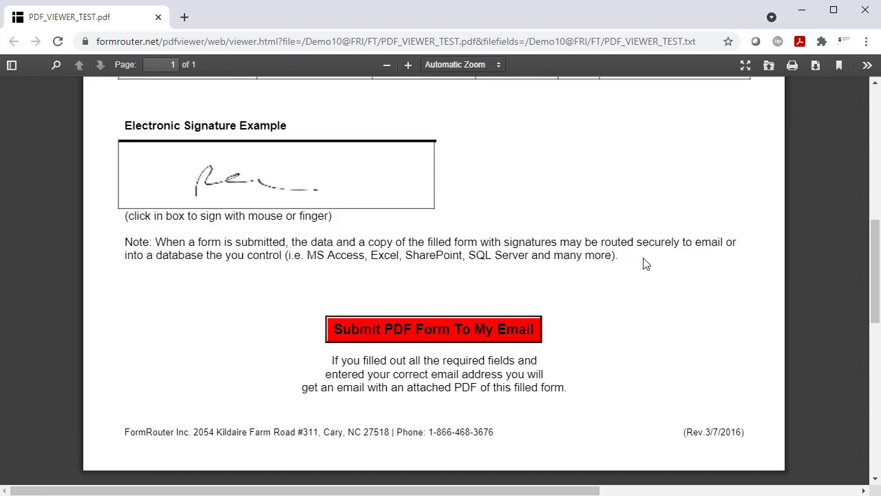